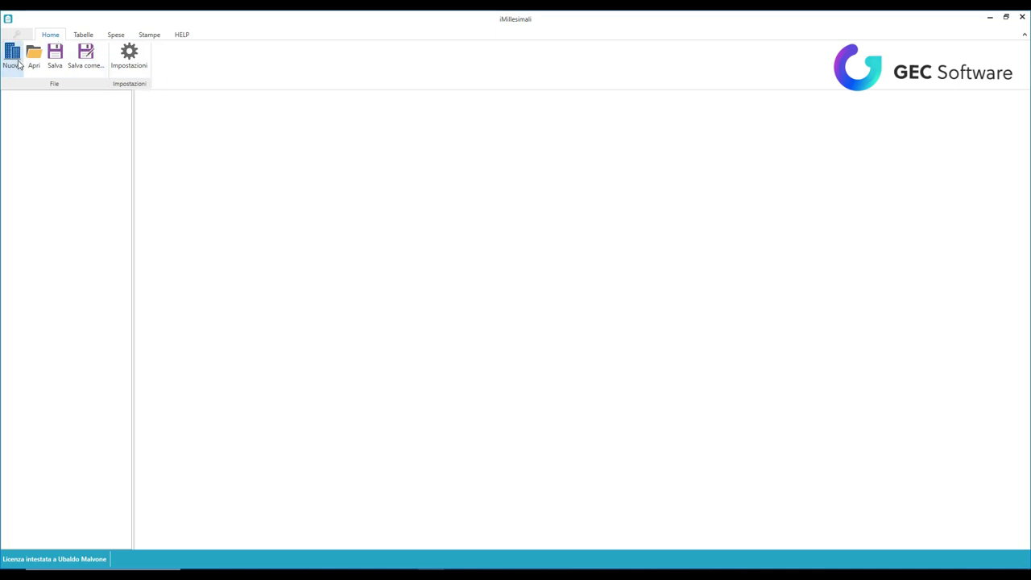
- Create a new condominium of the single type (Condominio singolo)
click(12, 58)
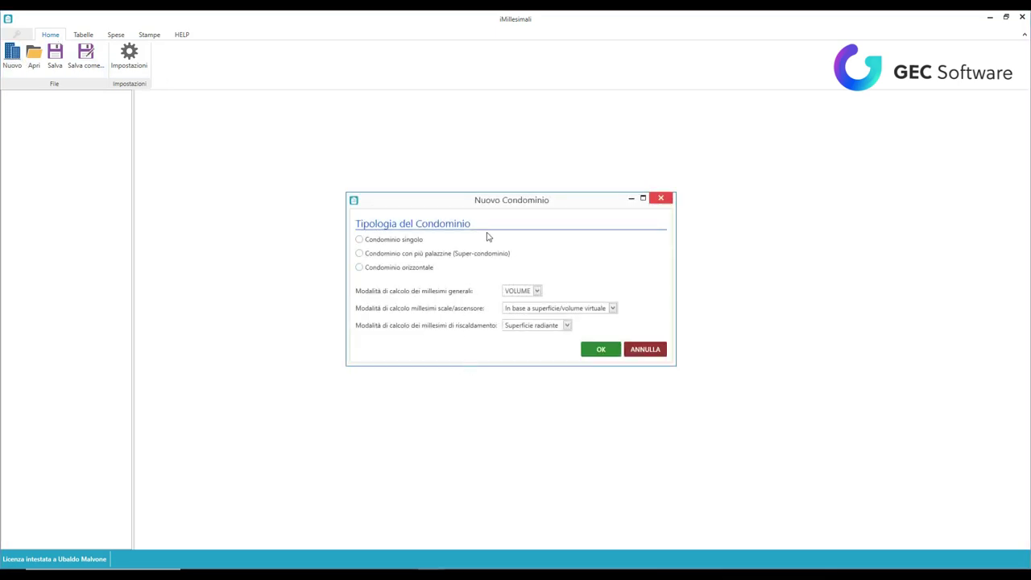
click(384, 242)
click(606, 351)
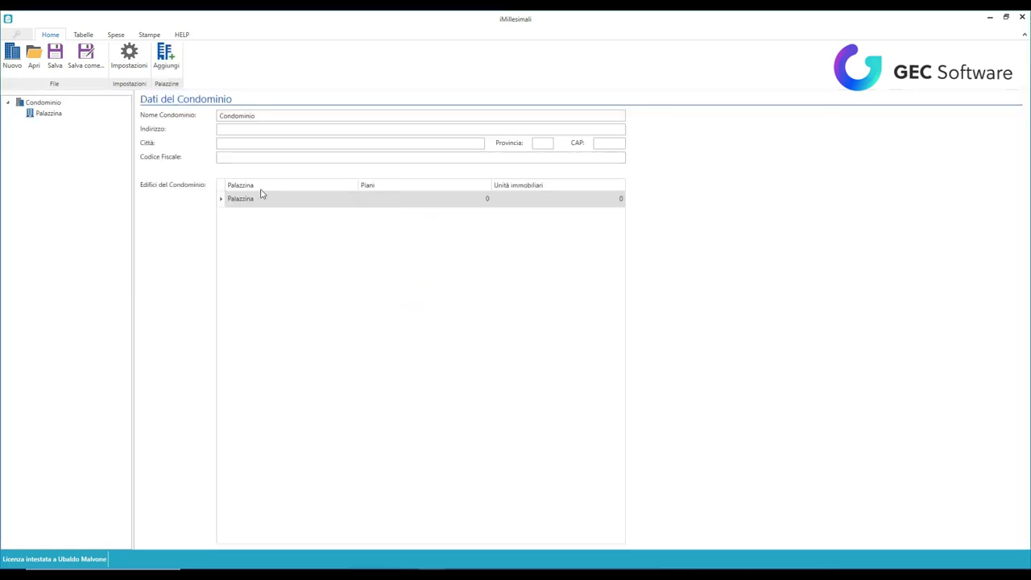
- Name the new condominium "Condominio San Carlo"
click(50, 103)
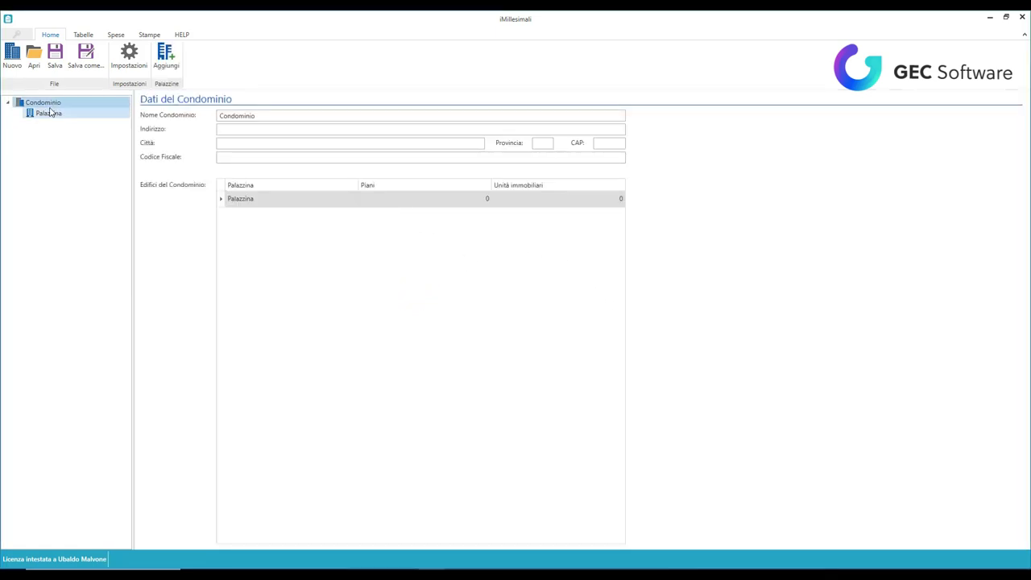
click(49, 113)
click(44, 102)
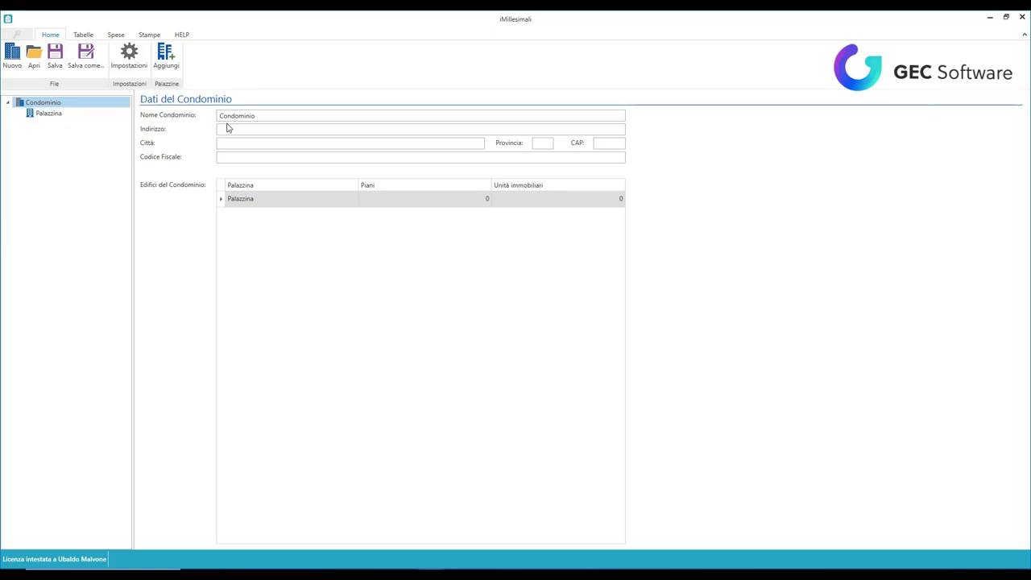
click(262, 117)
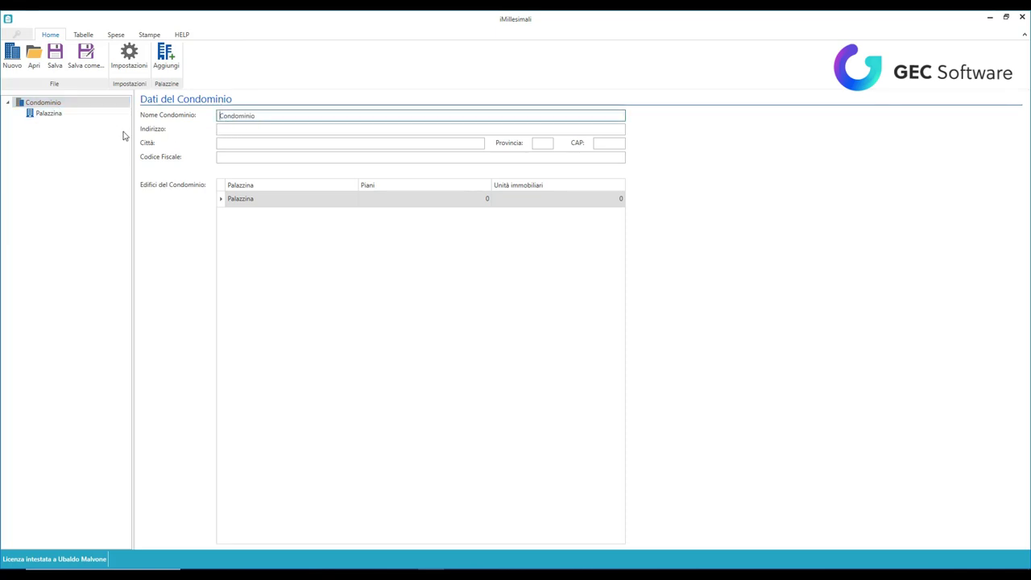
double_click(293, 118)
click(292, 117)
text(San Carlo)
- Fill in the condominium's street address, correcting the capitalisation of the street name
click(282, 130)
text(VIa ROma)
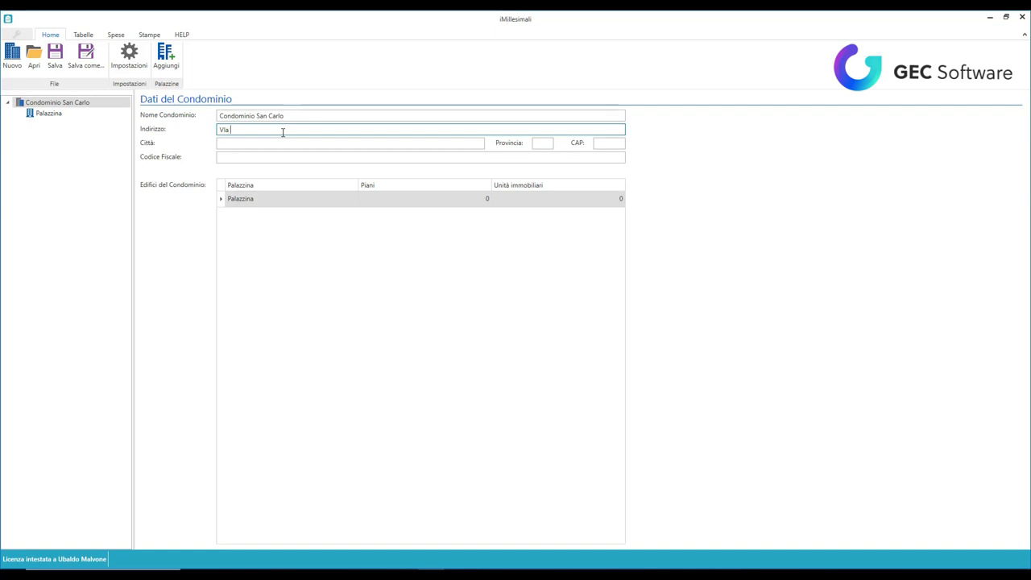
key(BackSpace)
key(BackSpace)
key(BackSpace)
text(oma 55)
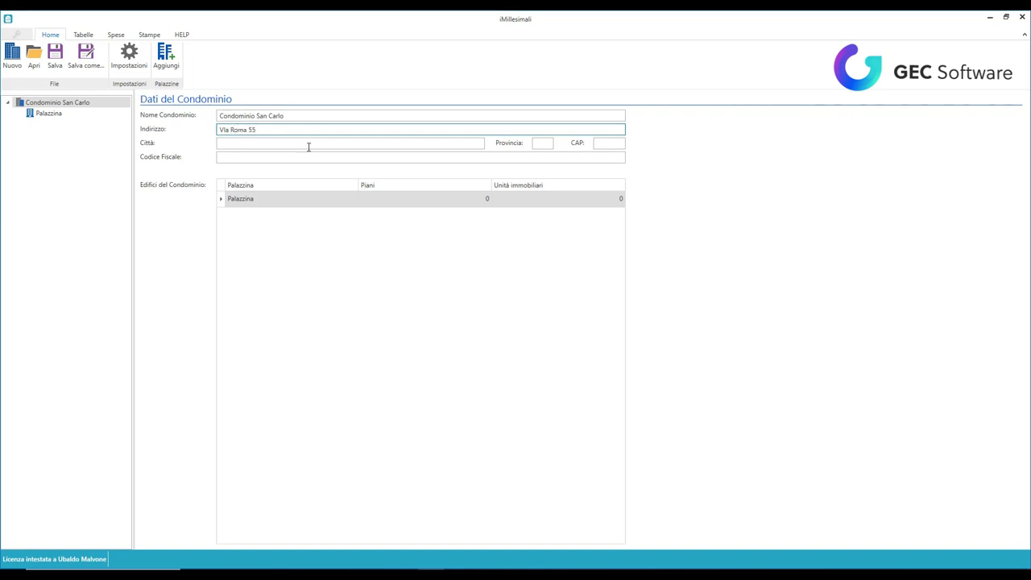
- Set the condominium's city to ARCINAZZO ROMANO and fill in its tax code
click(297, 145)
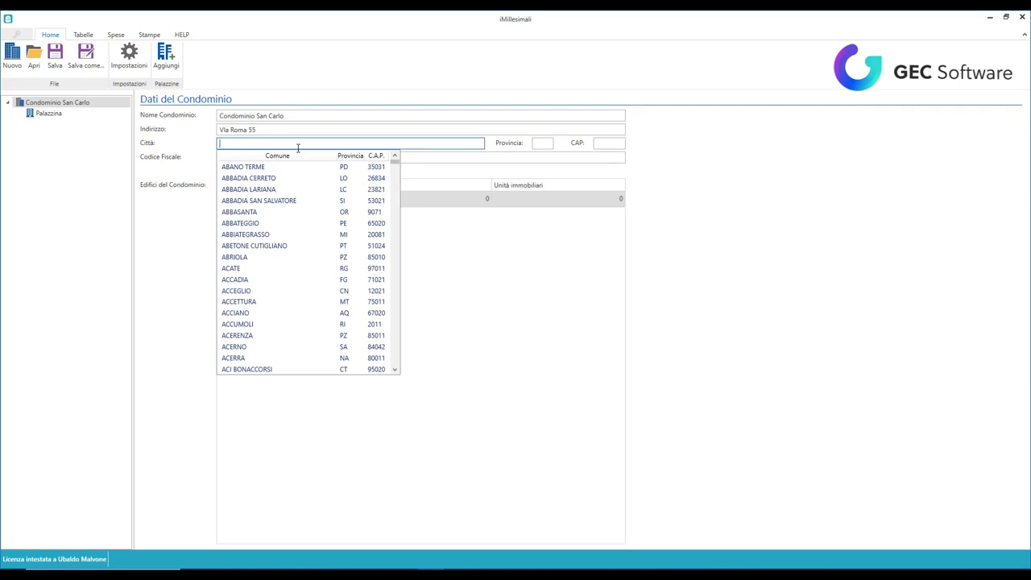
text(roma)
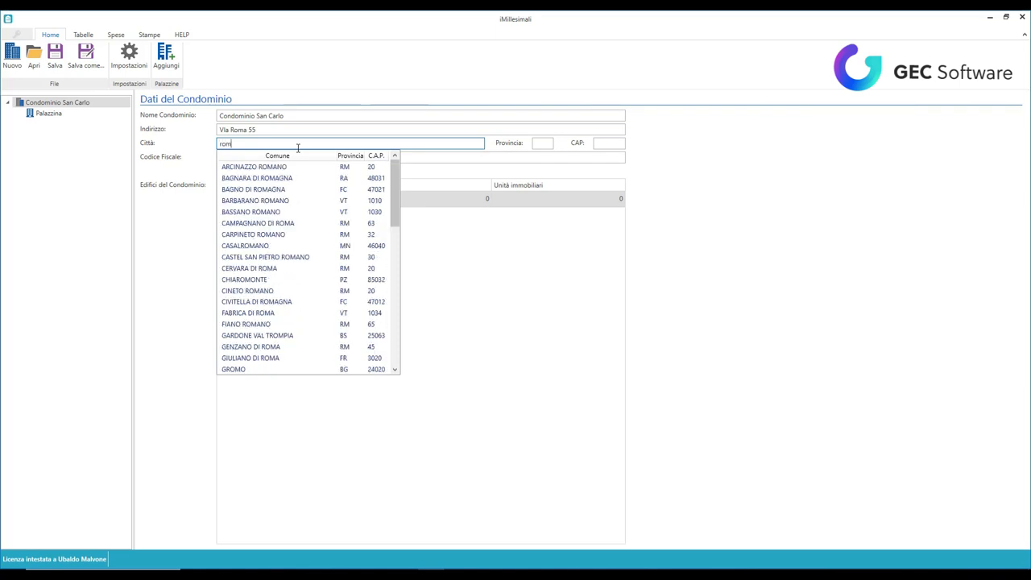
click(249, 172)
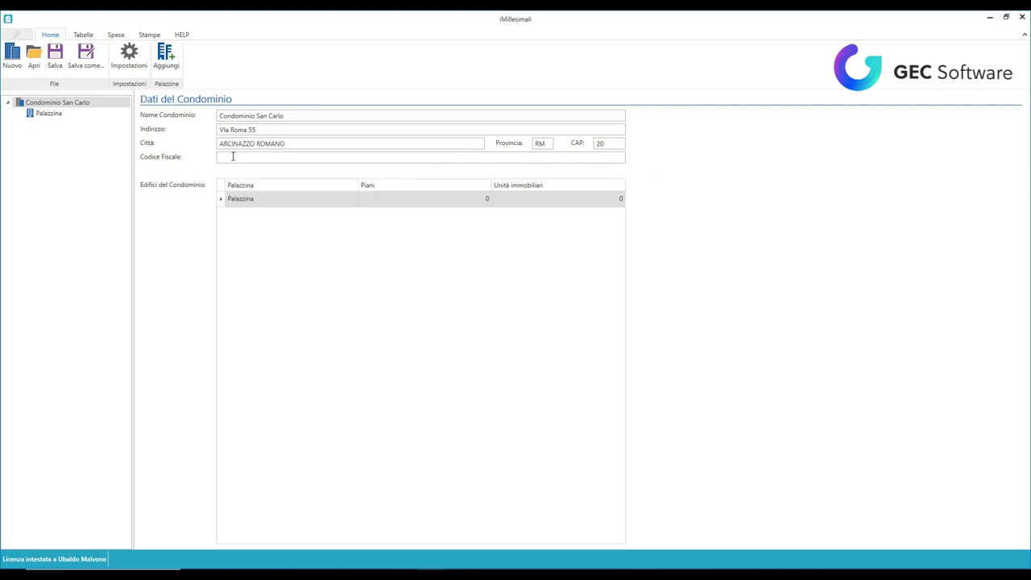
click(232, 156)
text(0)
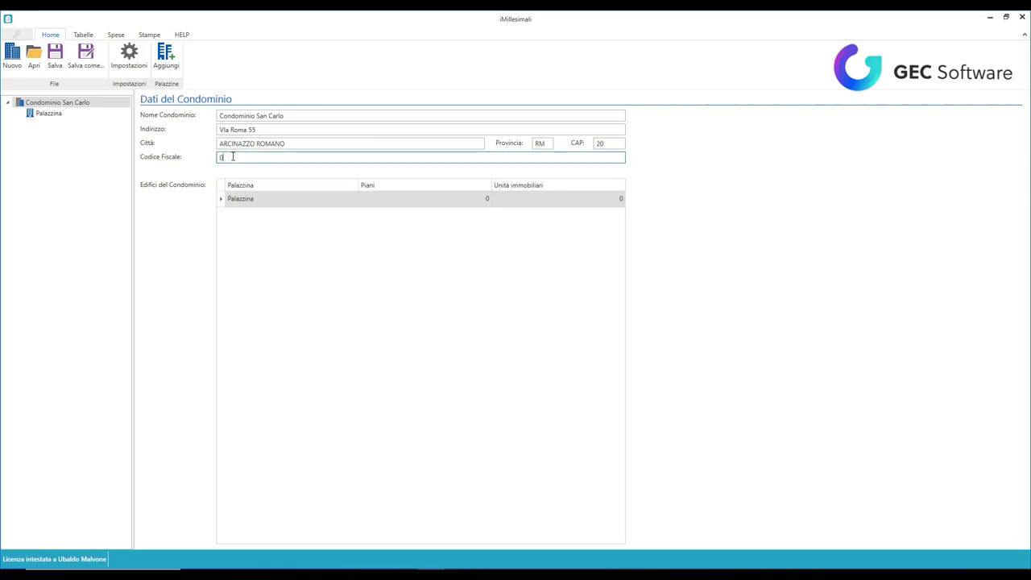
text(2)
key(BackSpace)
text(9)
- Set the building (Palazzina) to 1 underground floor and 3 above-ground floors
click(69, 119)
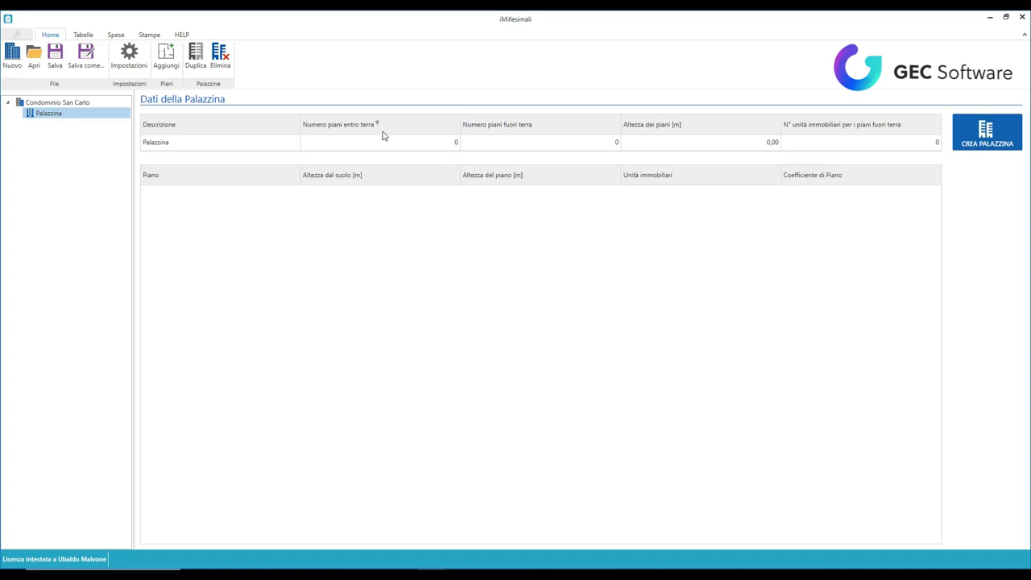
click(443, 146)
click(456, 145)
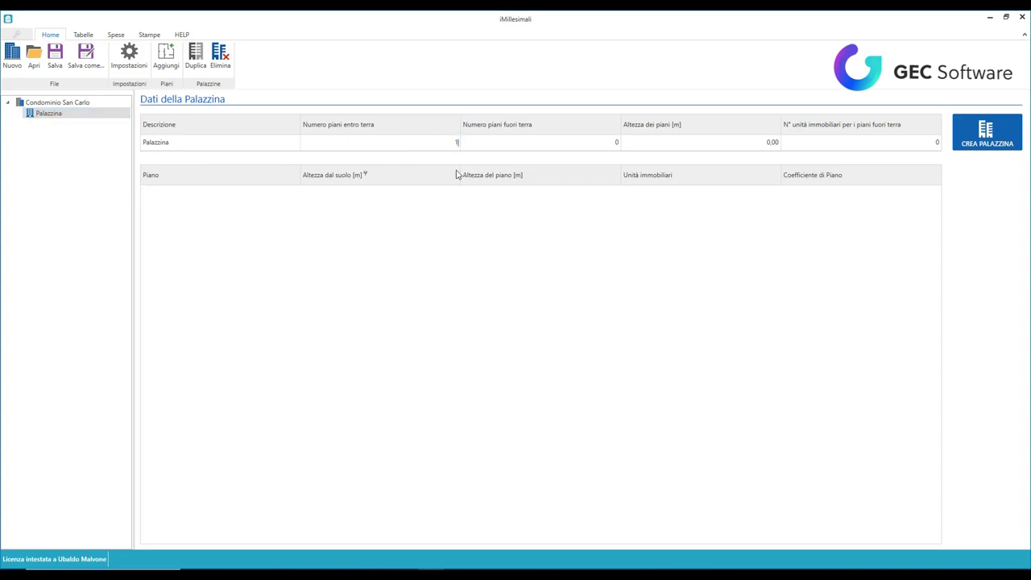
text(1)
click(600, 150)
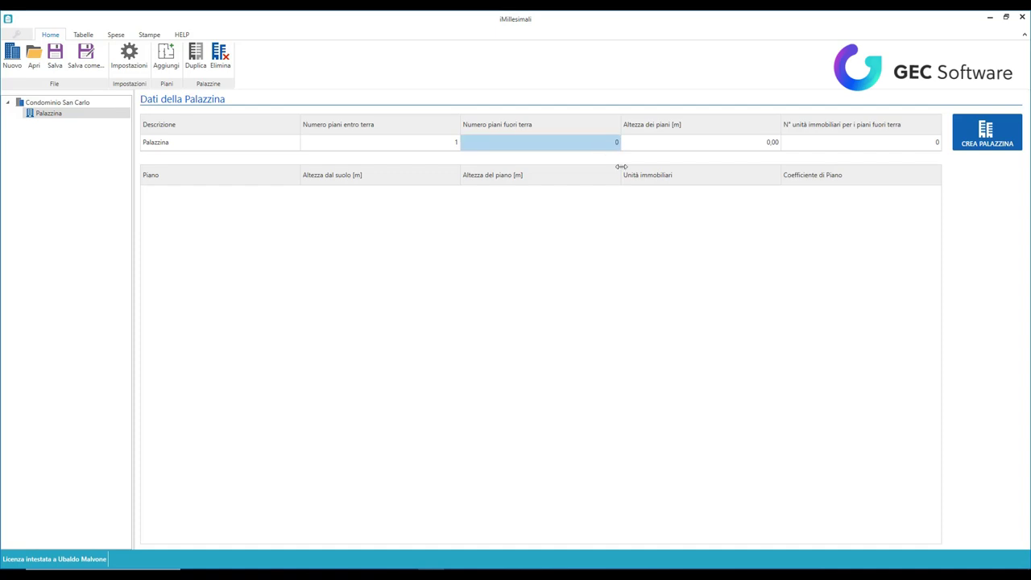
click(618, 148)
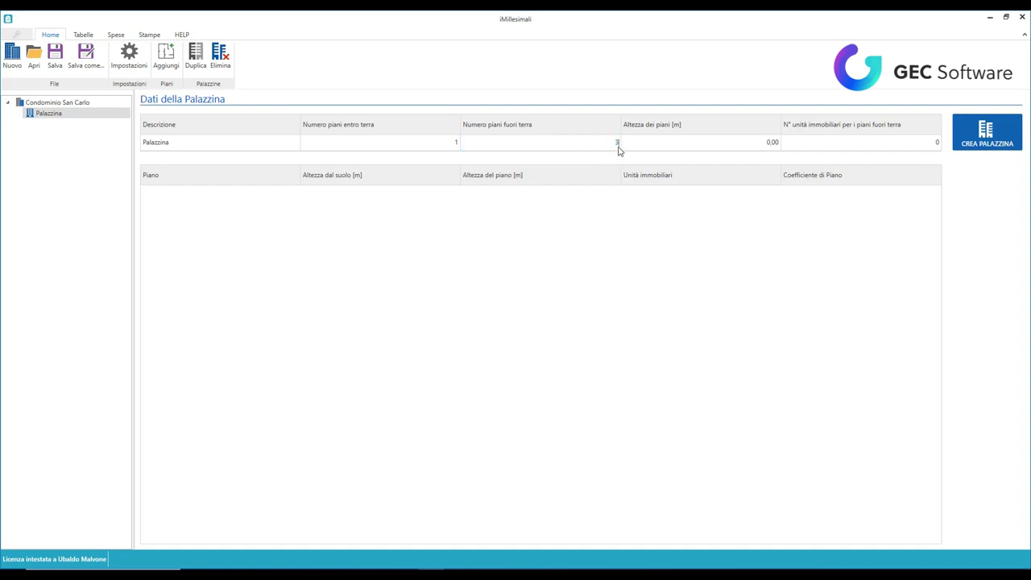
- Generate the building with a floor height of 3 m and 2 property units per above-ground floor
click(758, 148)
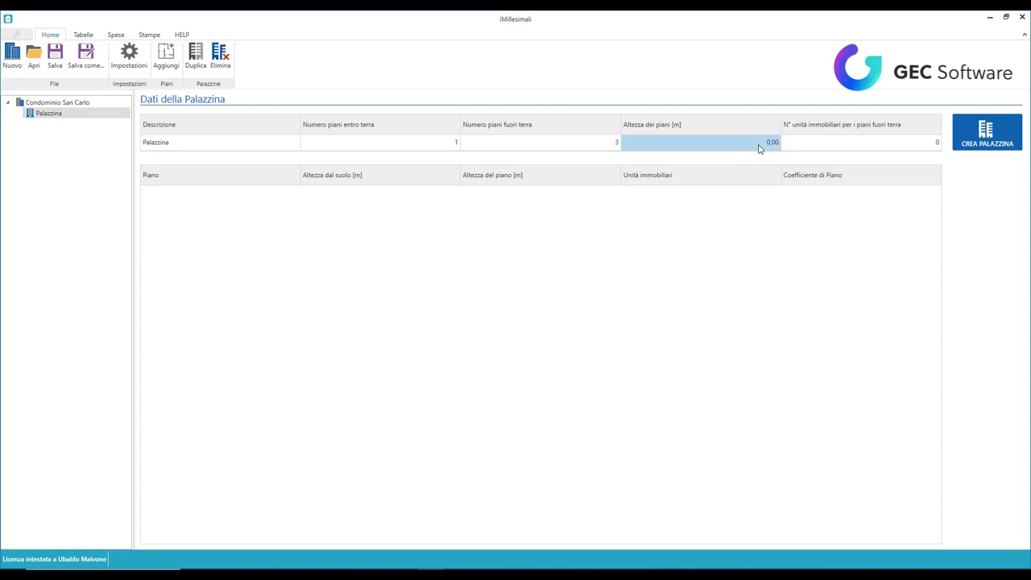
click(767, 145)
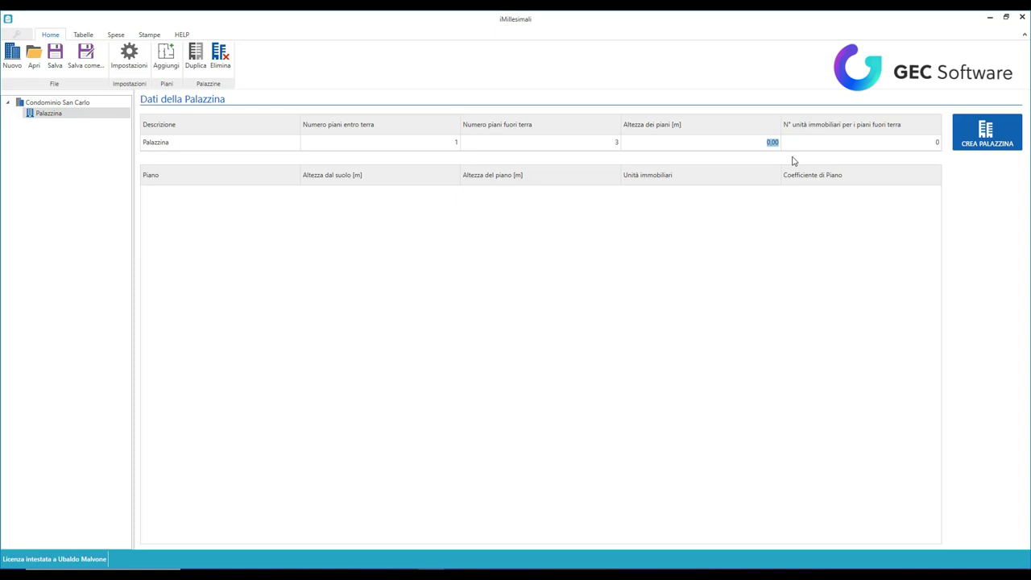
text(3)
click(935, 150)
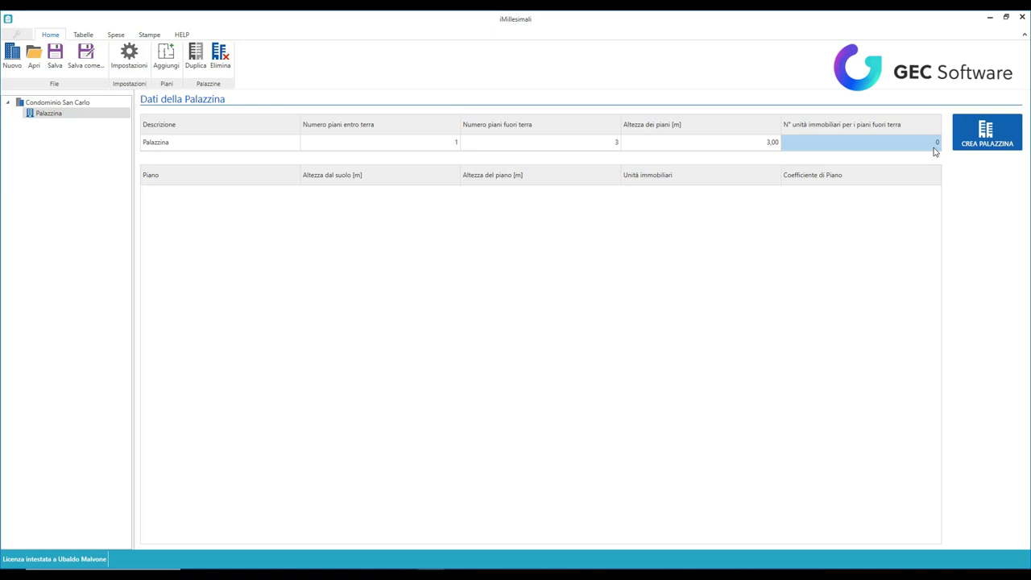
click(935, 151)
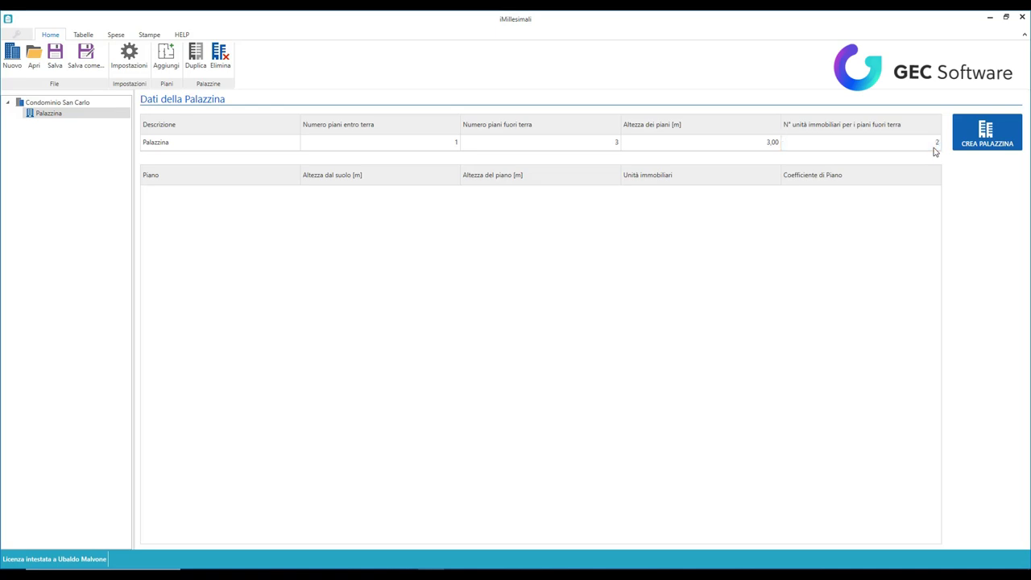
click(985, 136)
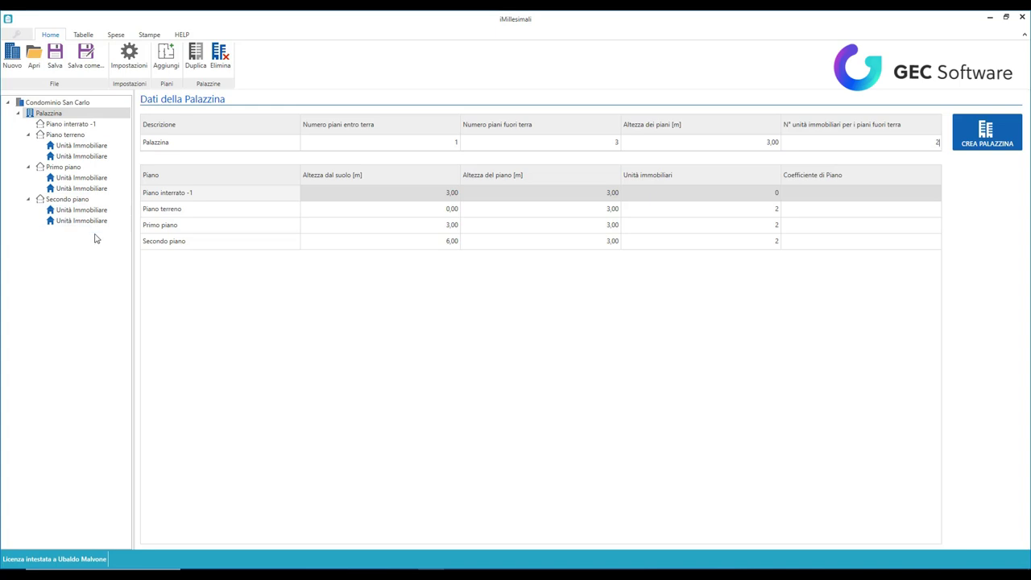
- Add a property unit to Piano interrato -1 and enter "garage 1" as its owner
right_click(73, 124)
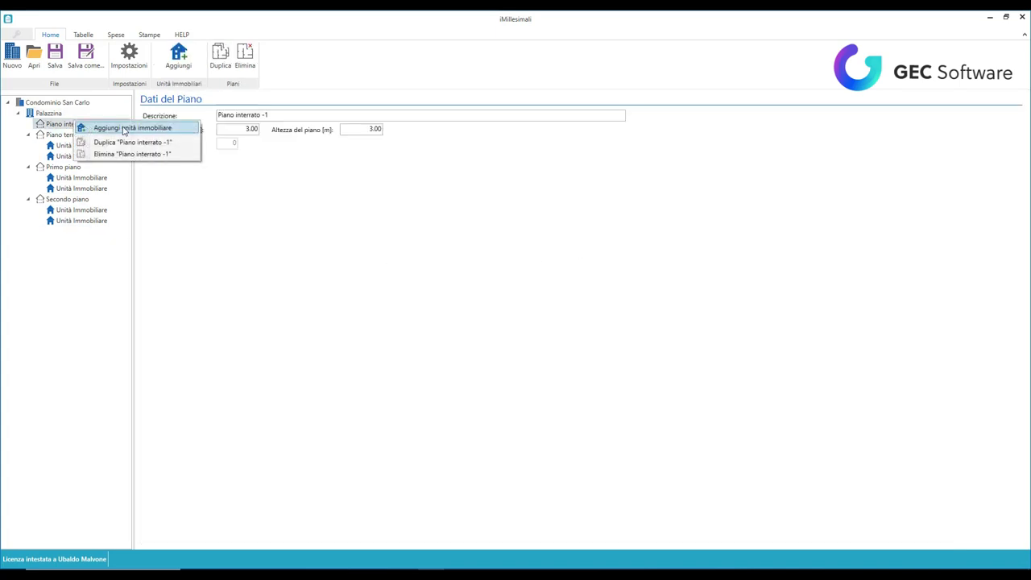
click(123, 128)
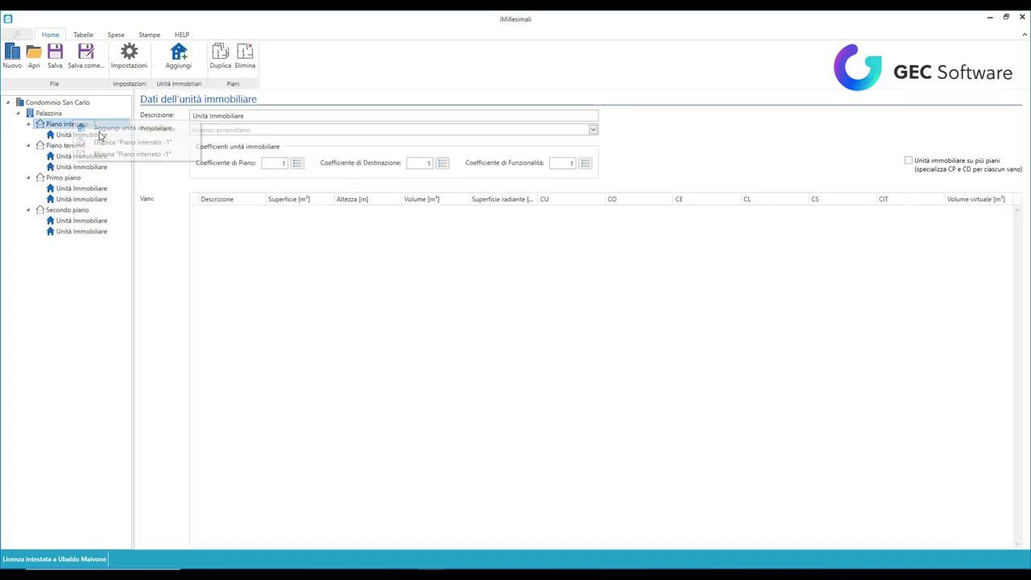
click(249, 130)
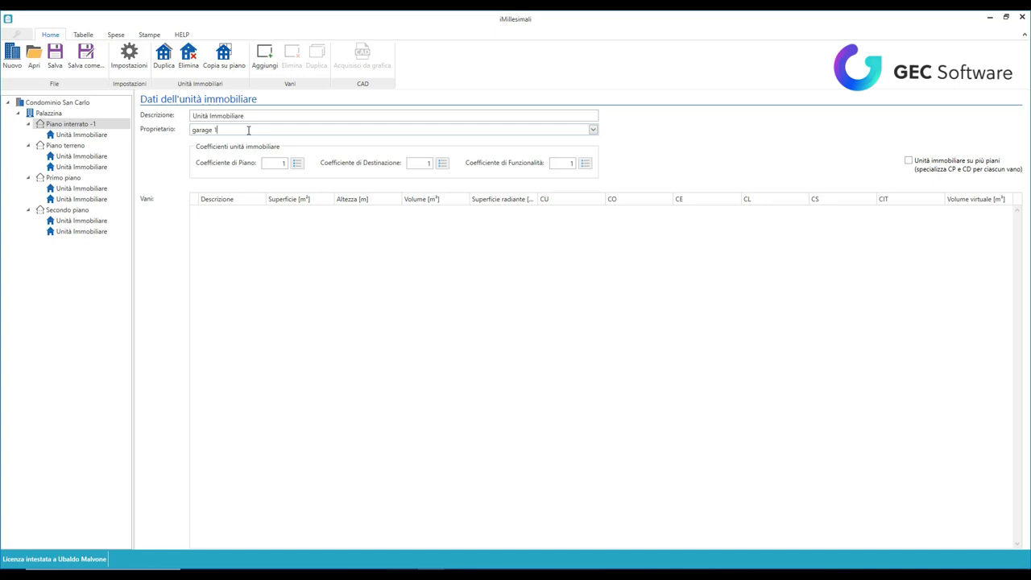
- Add a Box auto room with a surface of 10 m² to the basement unit
click(265, 54)
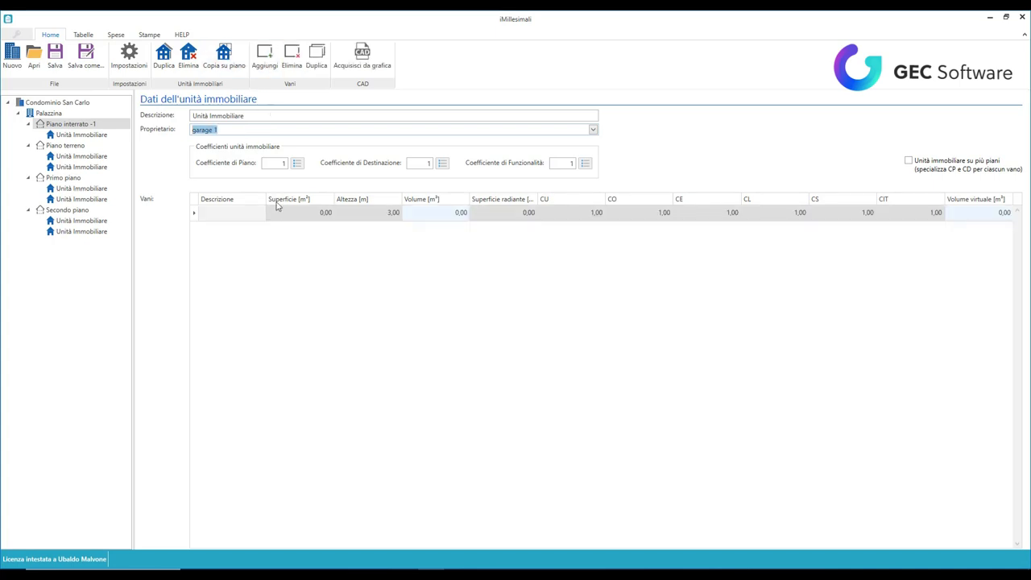
click(247, 212)
click(260, 213)
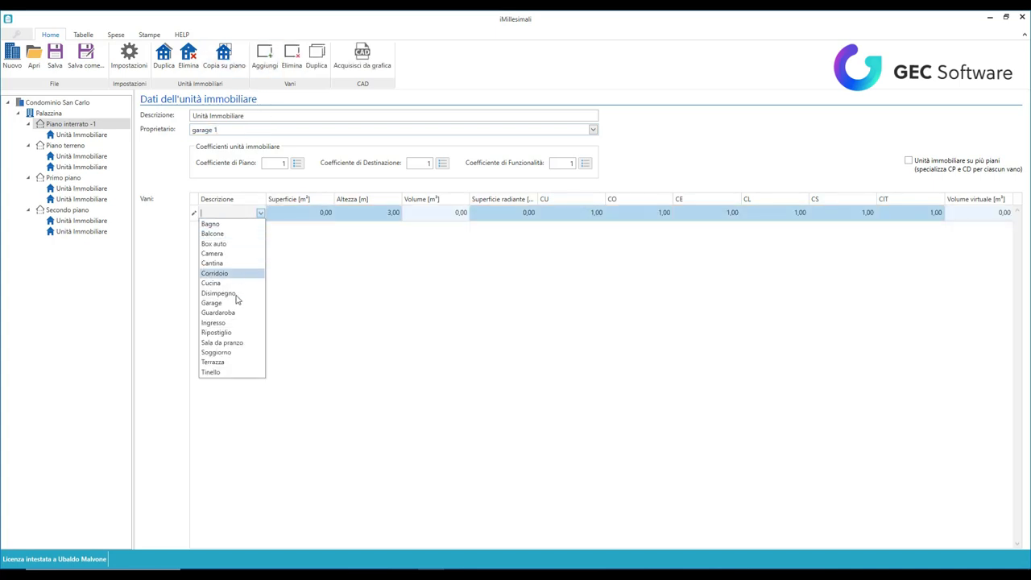
click(230, 244)
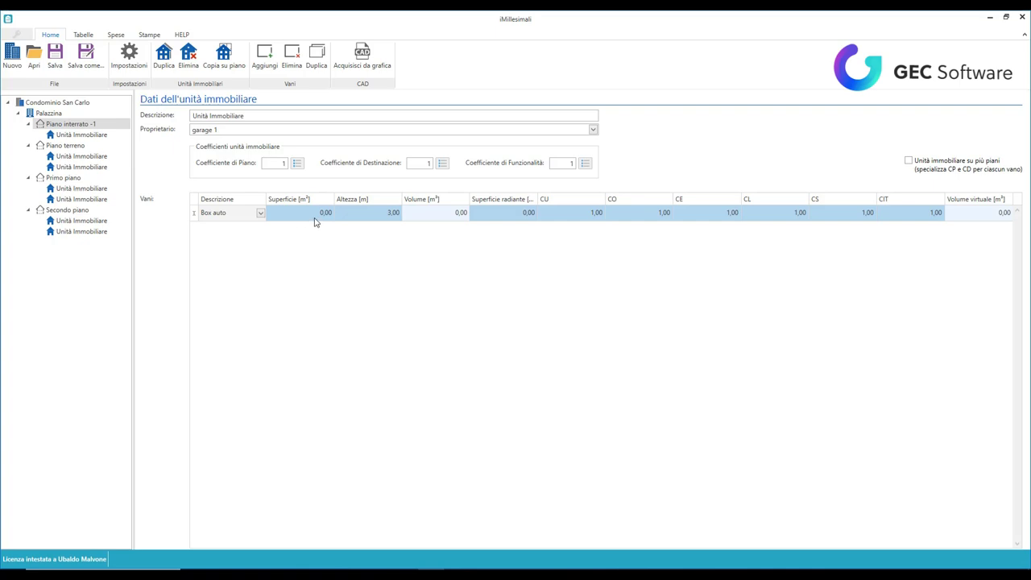
click(317, 214)
click(330, 213)
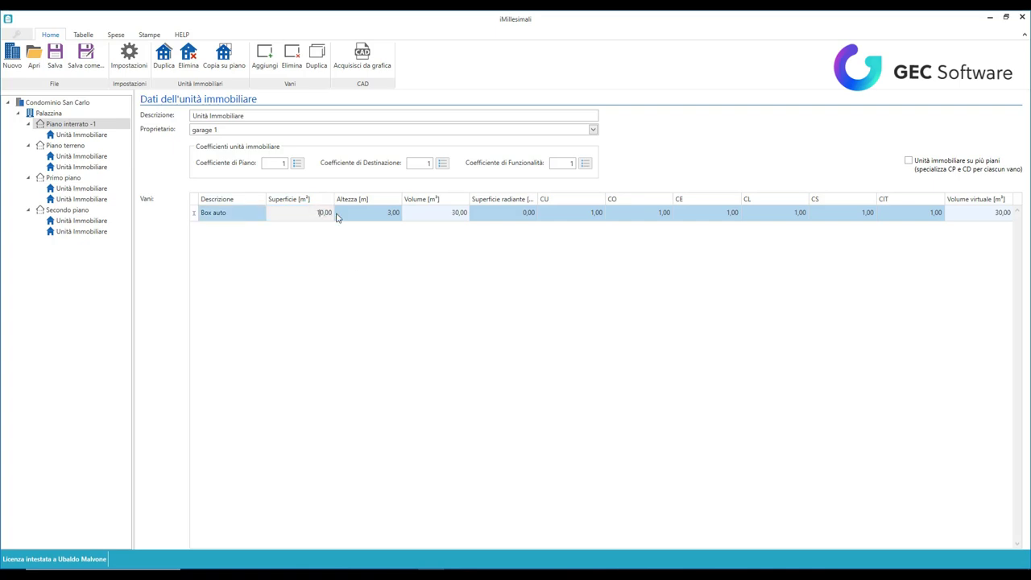
- Rename the basement unit "Garage 1" and replace its owner entry with the owner's surname
click(248, 116)
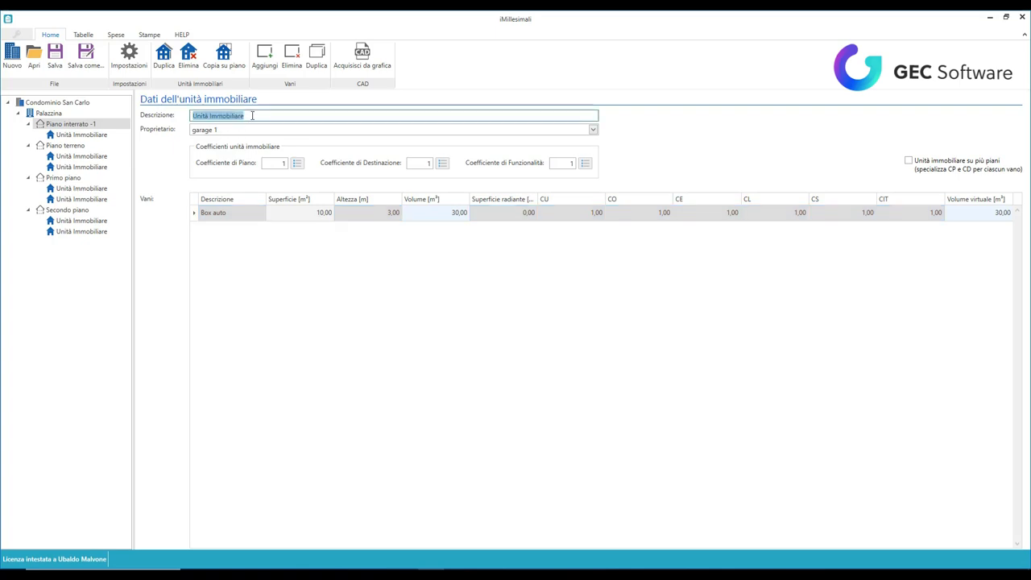
text(Garag)
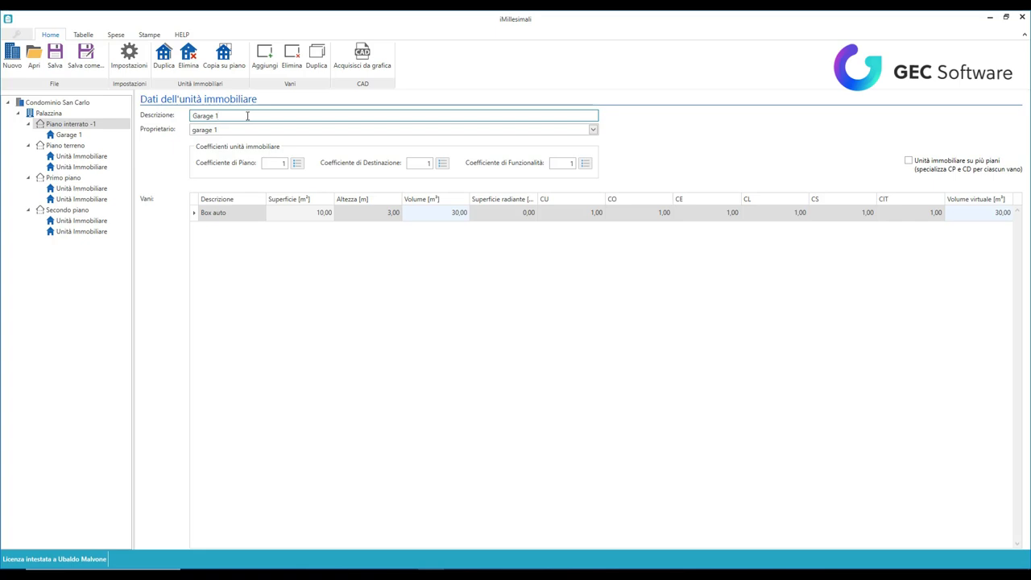
text(e 1)
key(Tab)
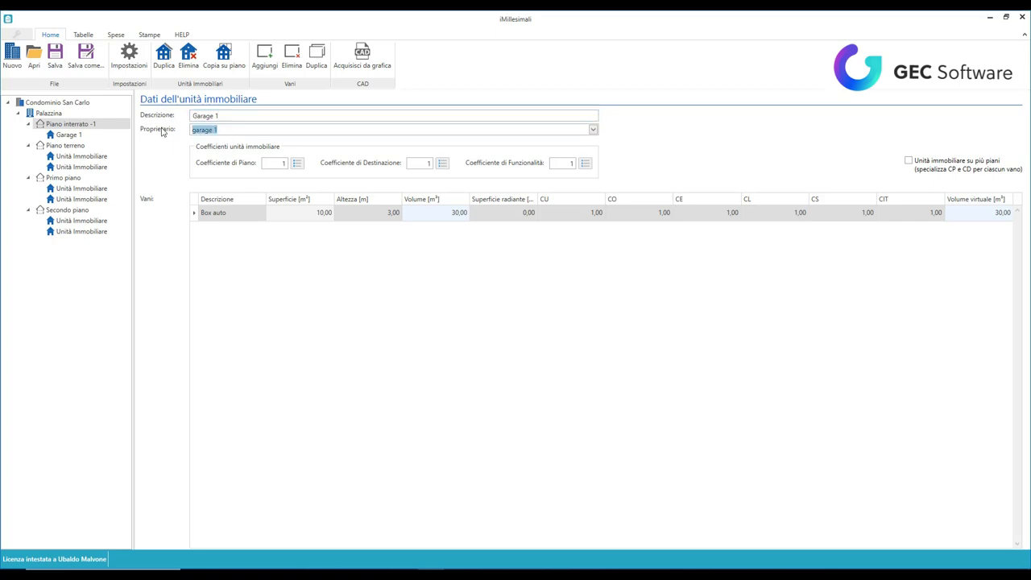
text(rossi)
- Review the data of the Garage 1 unit, the ground-floor units and the basement floor
click(69, 135)
click(65, 145)
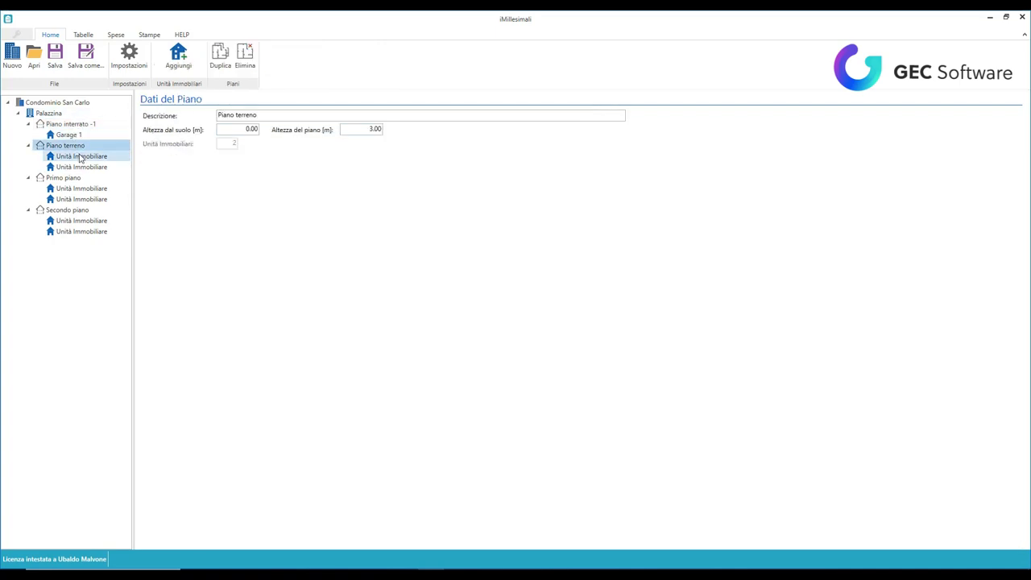
click(80, 157)
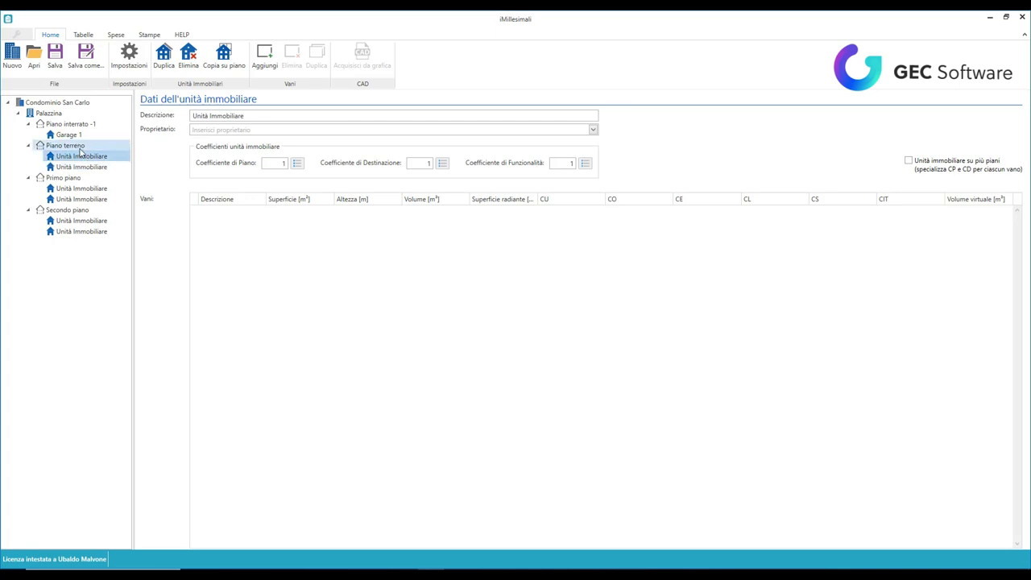
click(81, 188)
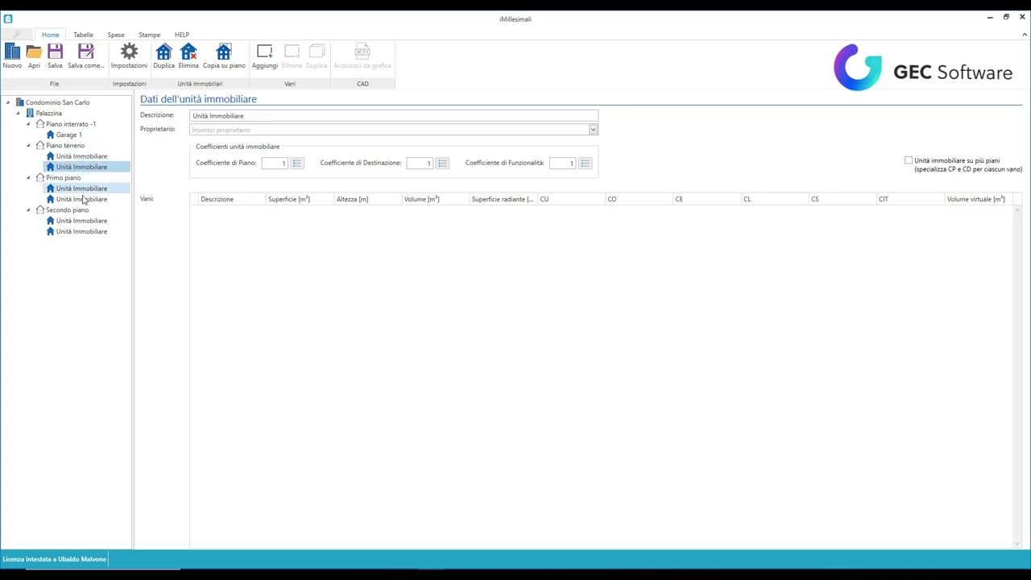
click(84, 157)
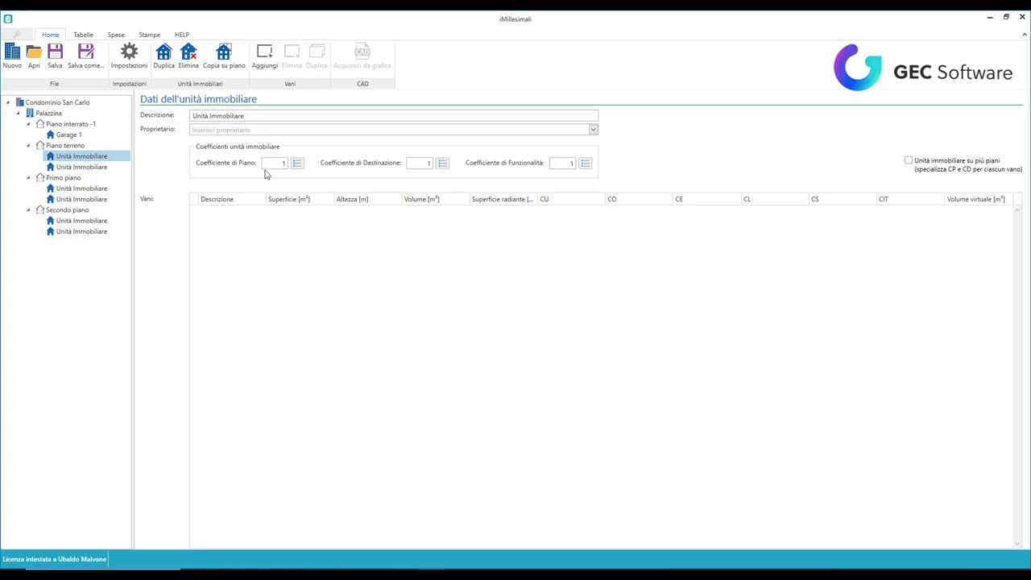
click(84, 126)
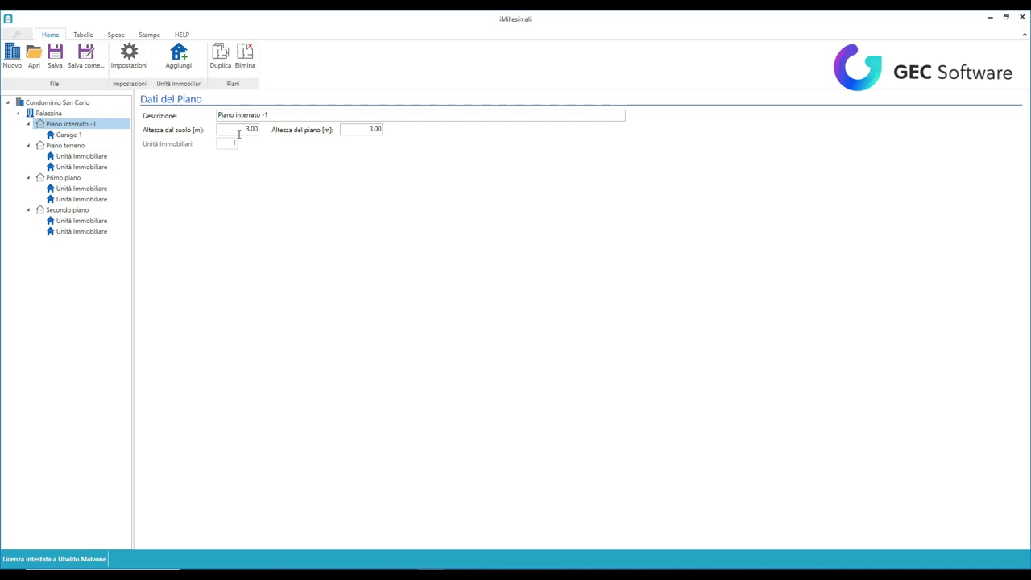
- Set the height from the ground of Piano terreno to 2.00 m and check the floor heights in the building data
click(48, 113)
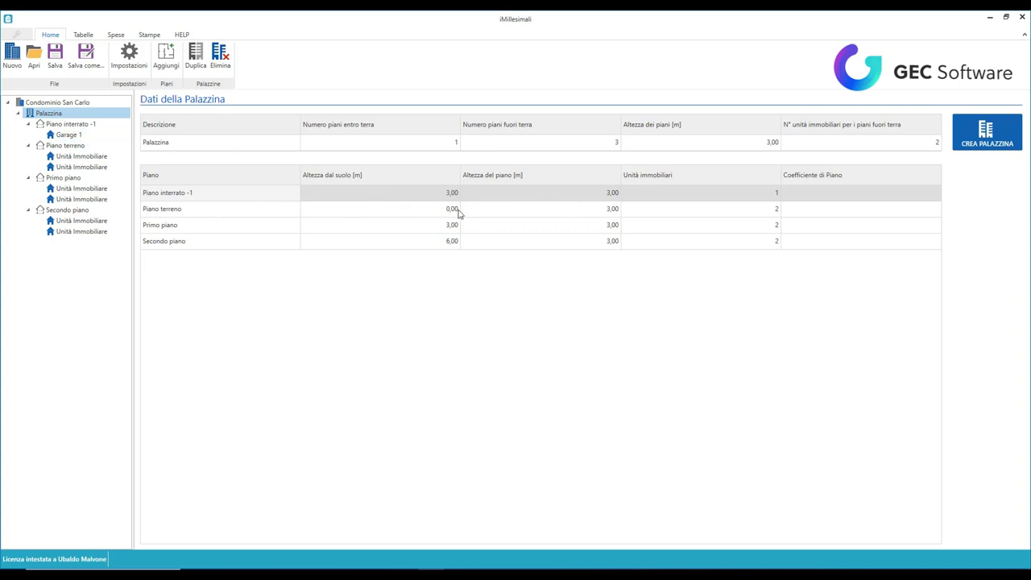
click(71, 146)
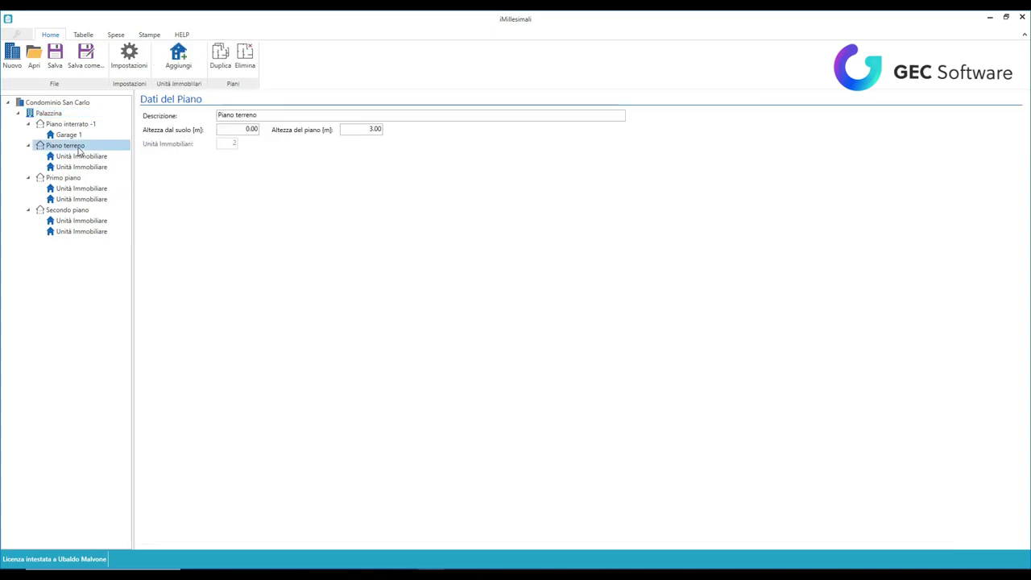
click(246, 129)
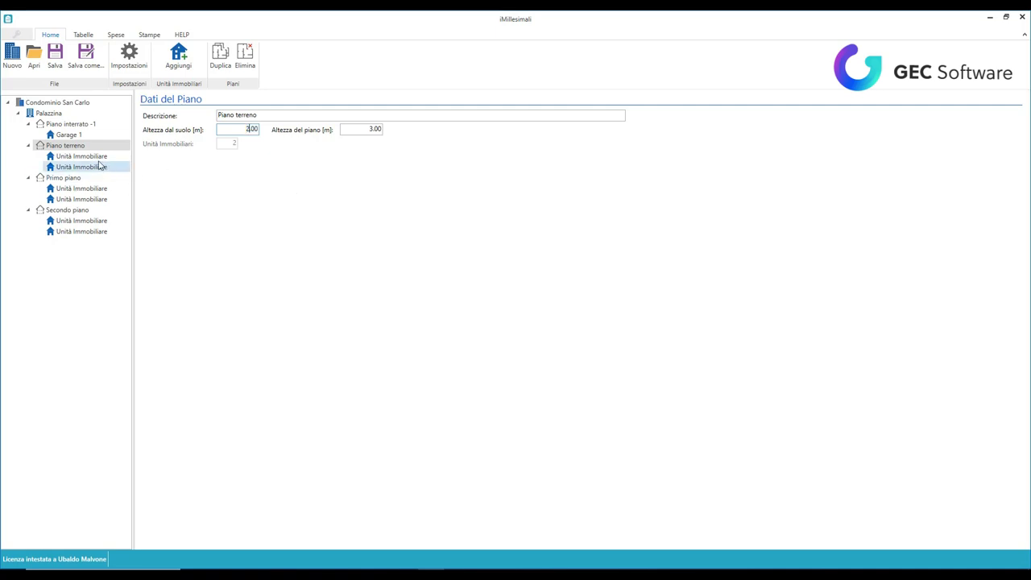
click(68, 113)
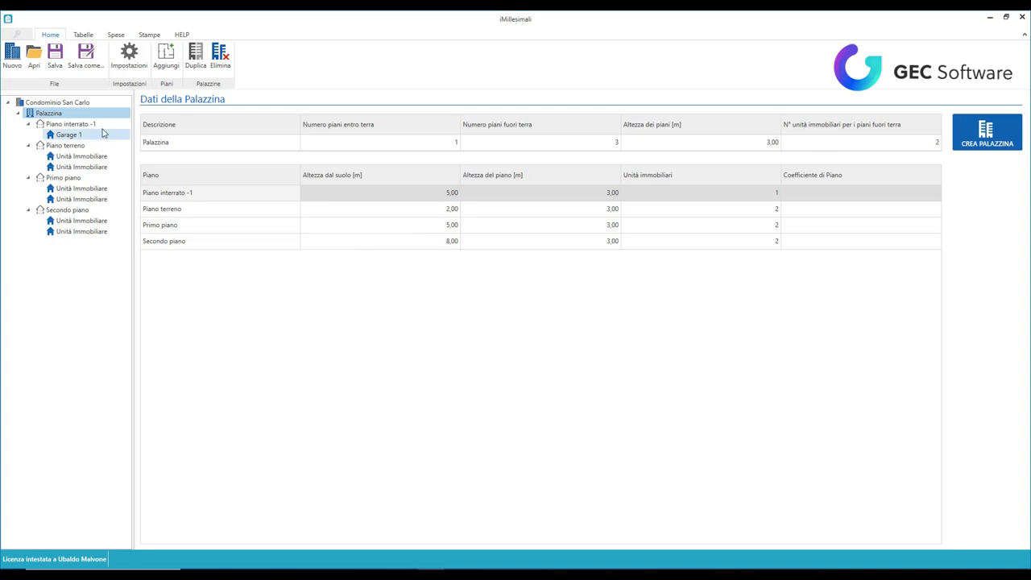
- Assign the Rialzato floor coefficient (0.90) to the first property unit of Piano terreno
click(66, 145)
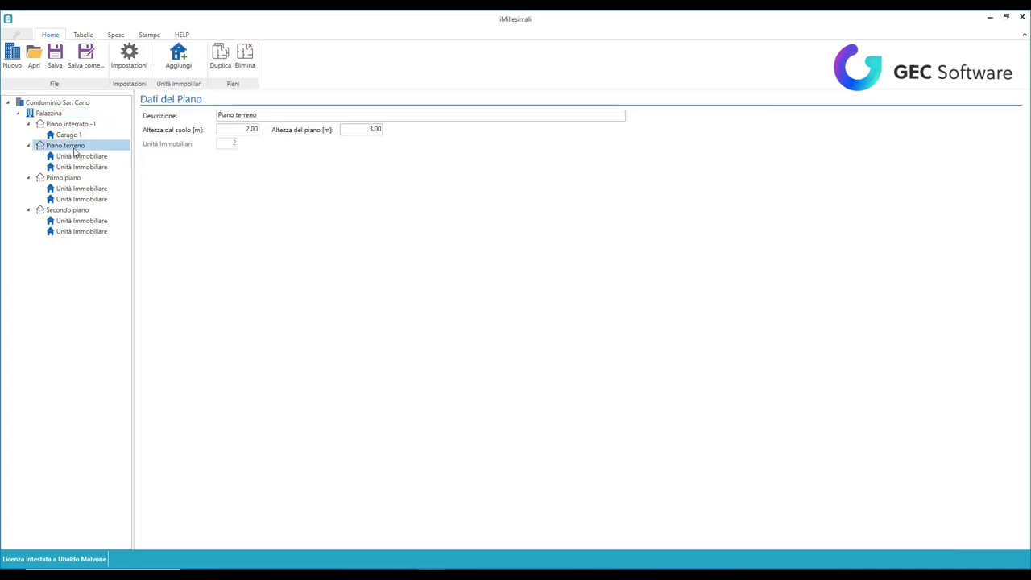
click(77, 155)
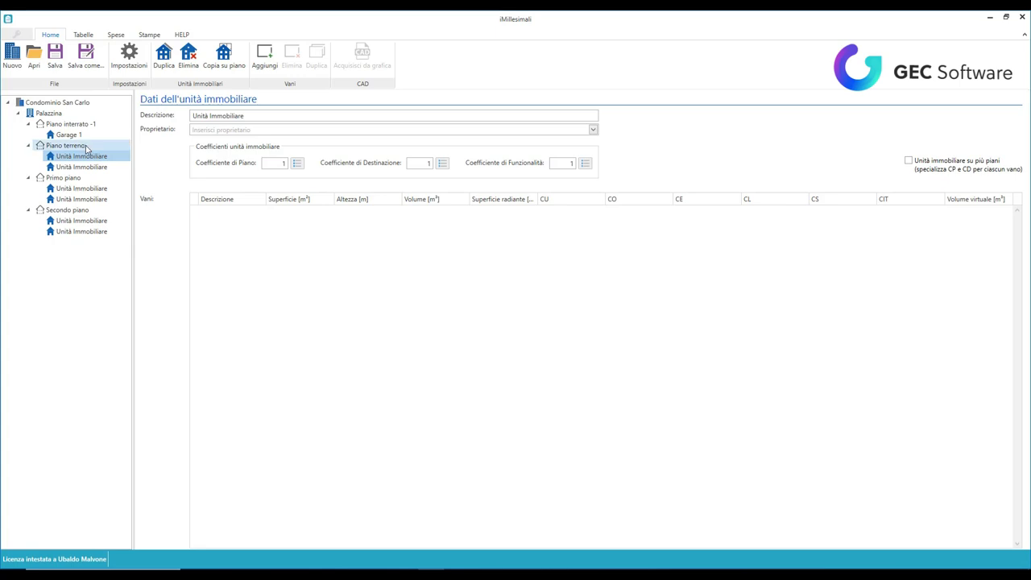
click(82, 147)
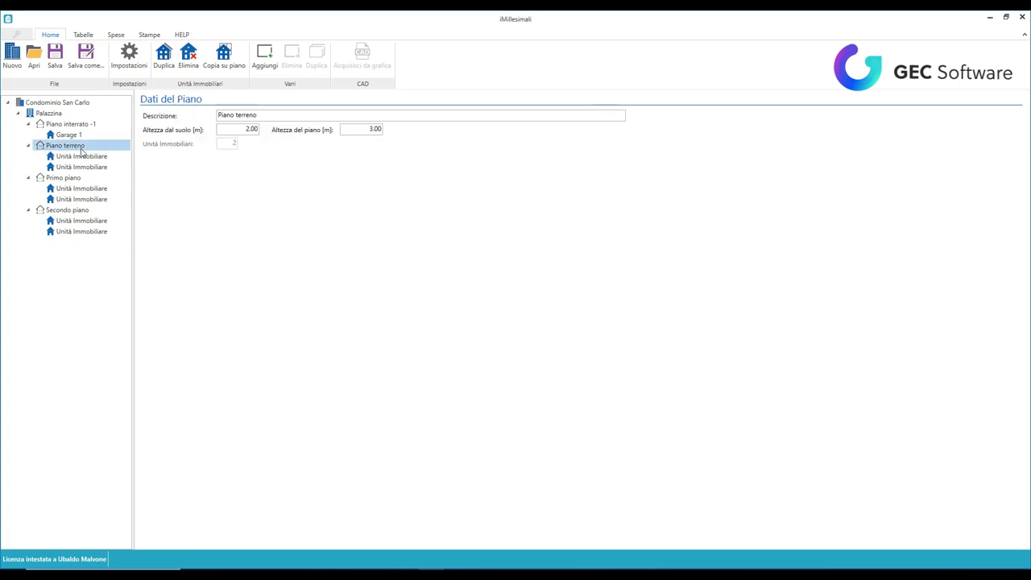
click(84, 157)
click(296, 163)
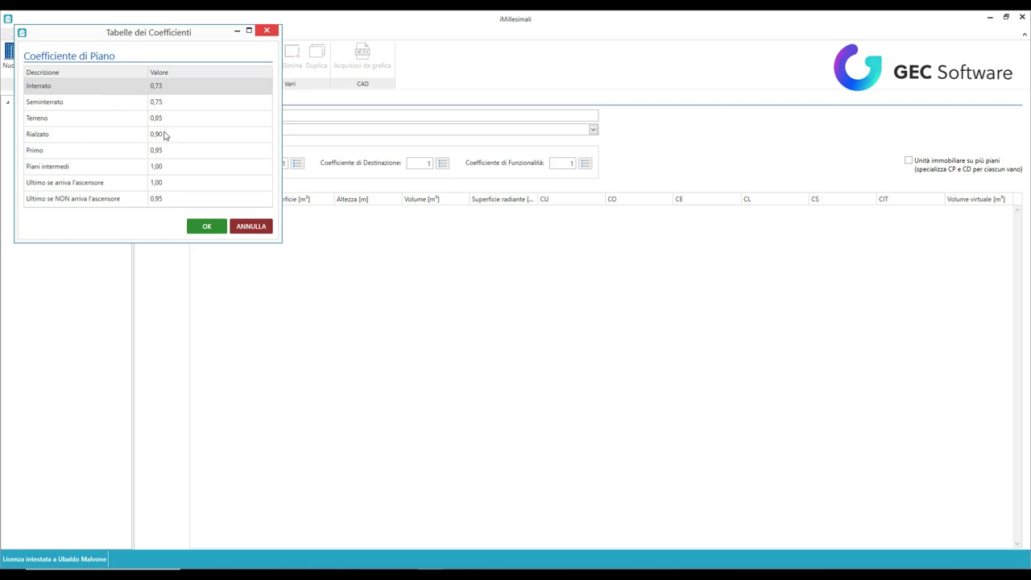
click(162, 137)
click(207, 225)
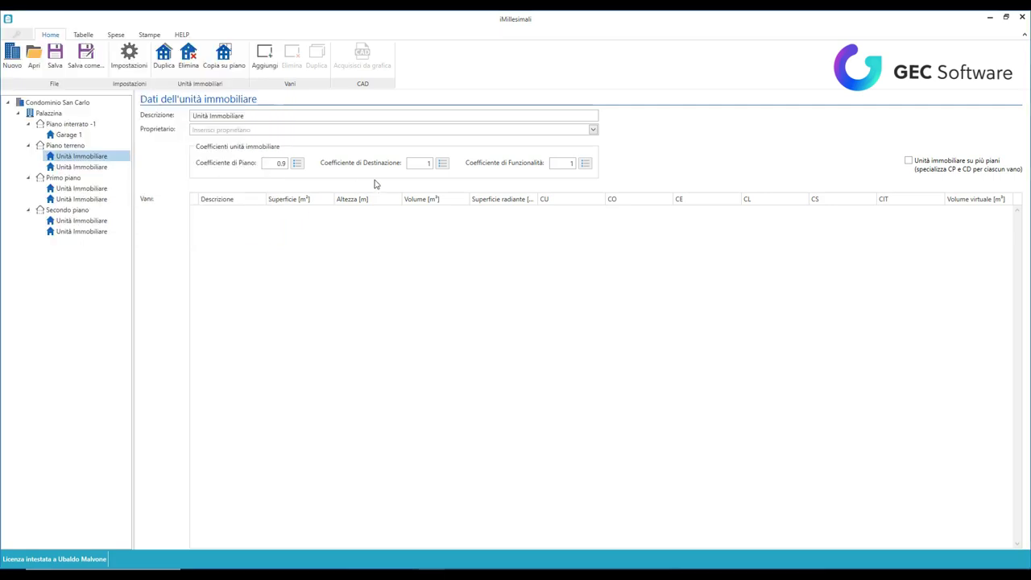
- Assign the Appartamenti destination coefficient (1.00) to the first ground-floor unit
click(444, 168)
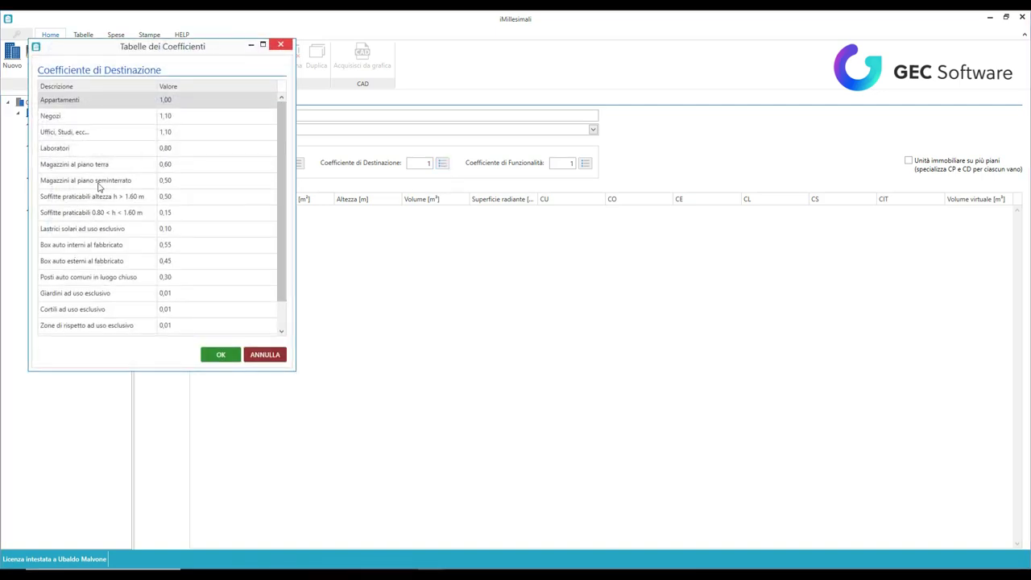
click(119, 103)
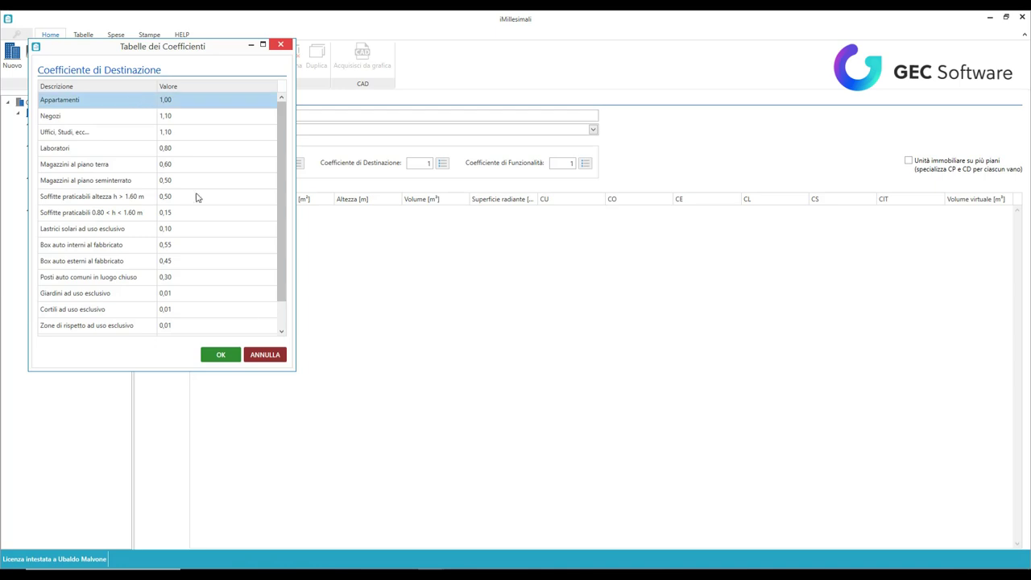
click(220, 354)
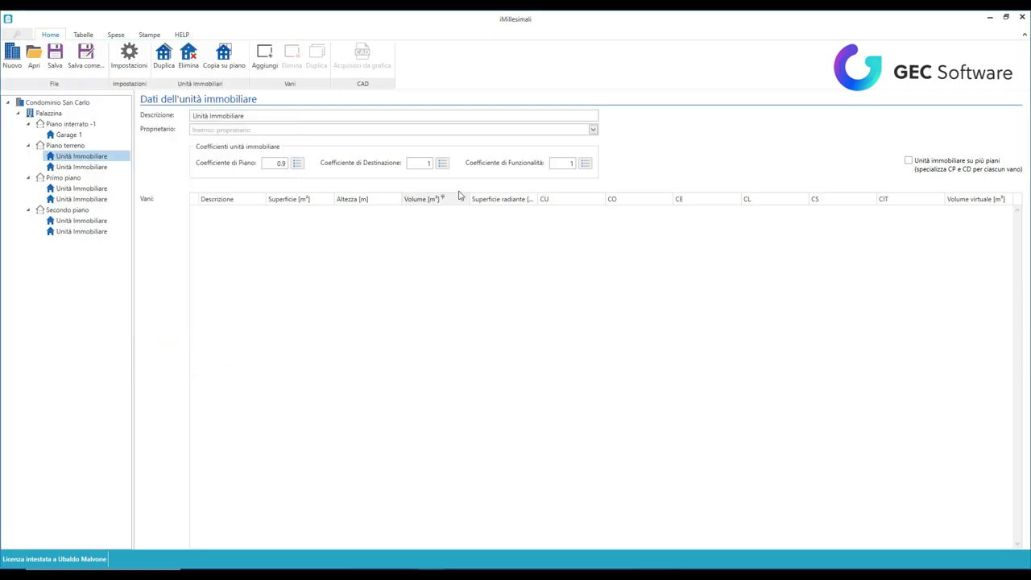
- Assign the Costruzione nuova functionality coefficient (1.00) to the same ground-floor unit and return to the building data
click(585, 164)
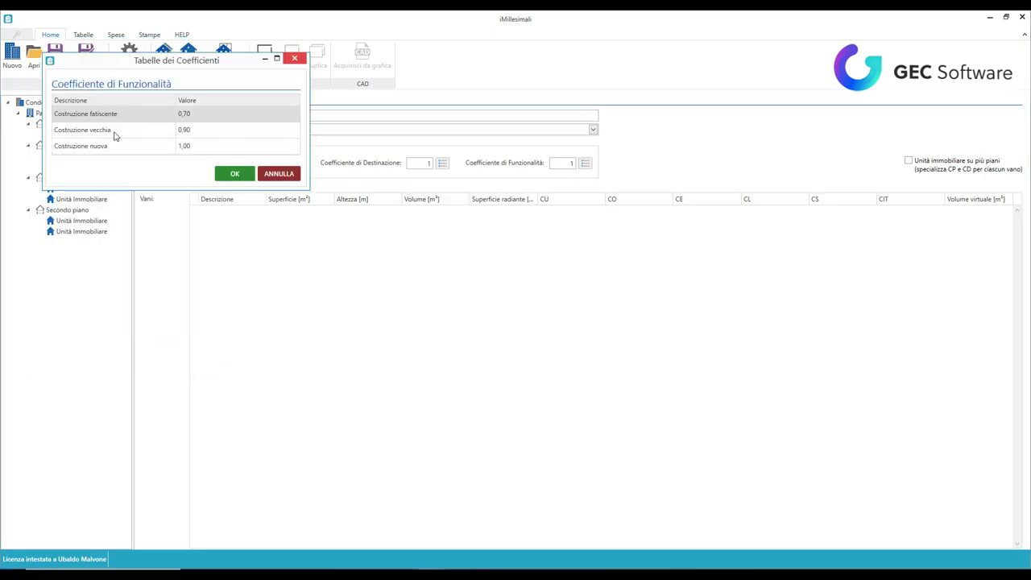
click(111, 132)
click(111, 145)
click(217, 174)
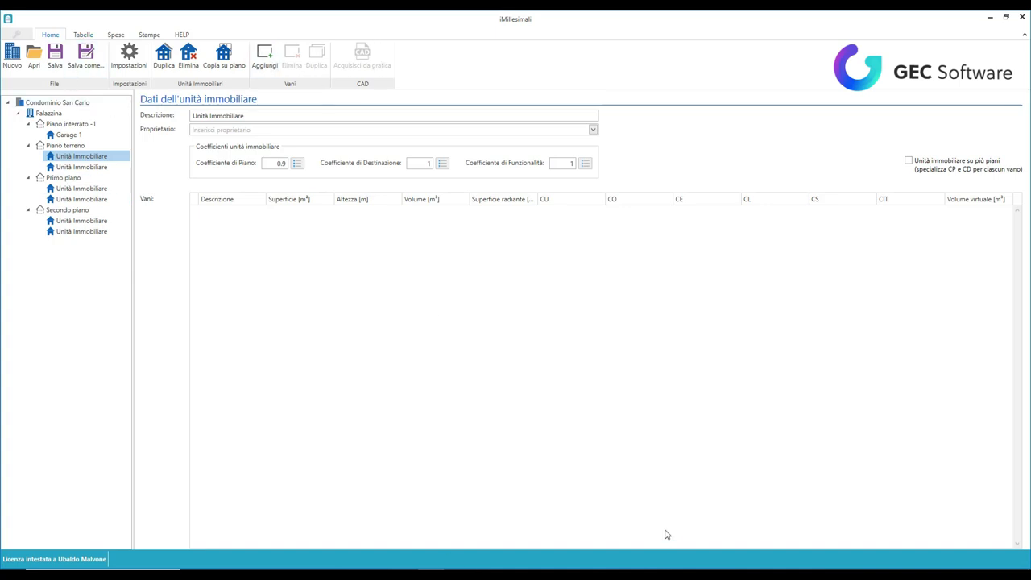
click(44, 113)
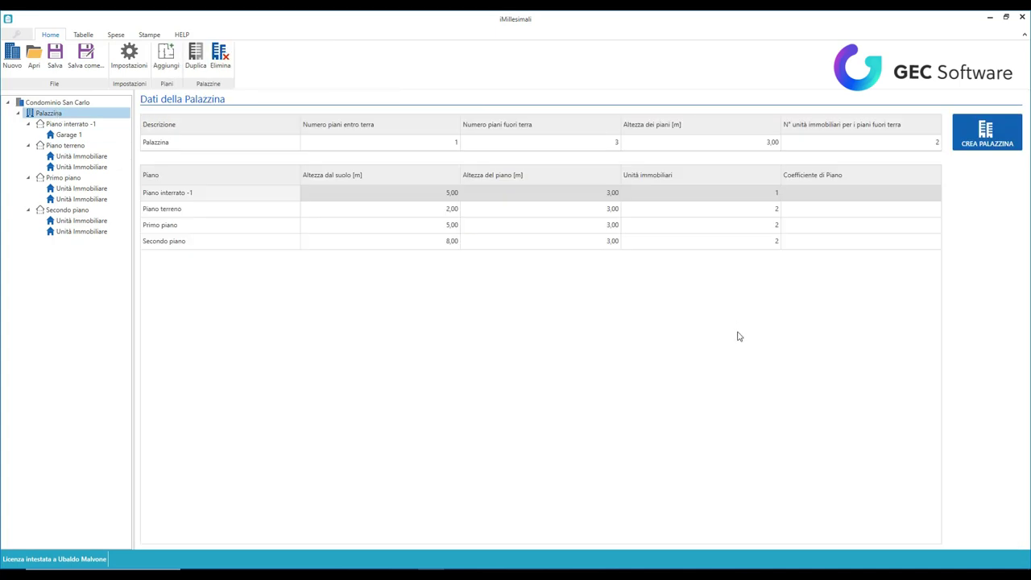